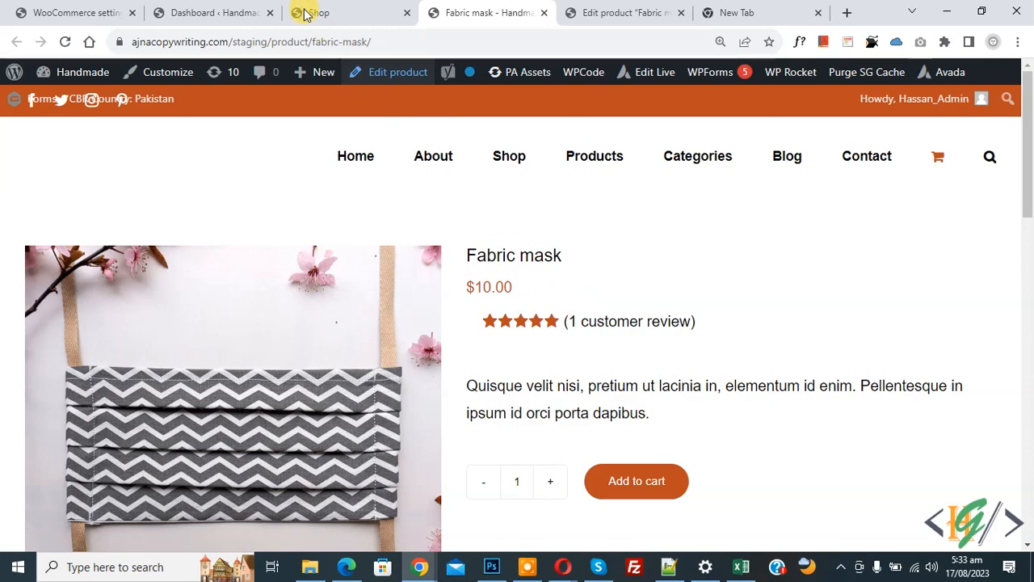
Open the add-new-plugins page from the WordPress dashboard and search the plugin directory for wpcode.
{"action": "left_click", "coordinate": [246, 11]}
{"action": "scroll", "coordinate": [386, 171], "scroll_direction": "down", "scroll_amount": 1}
{"action": "scroll", "coordinate": [386, 171], "scroll_direction": "down", "scroll_amount": 4}
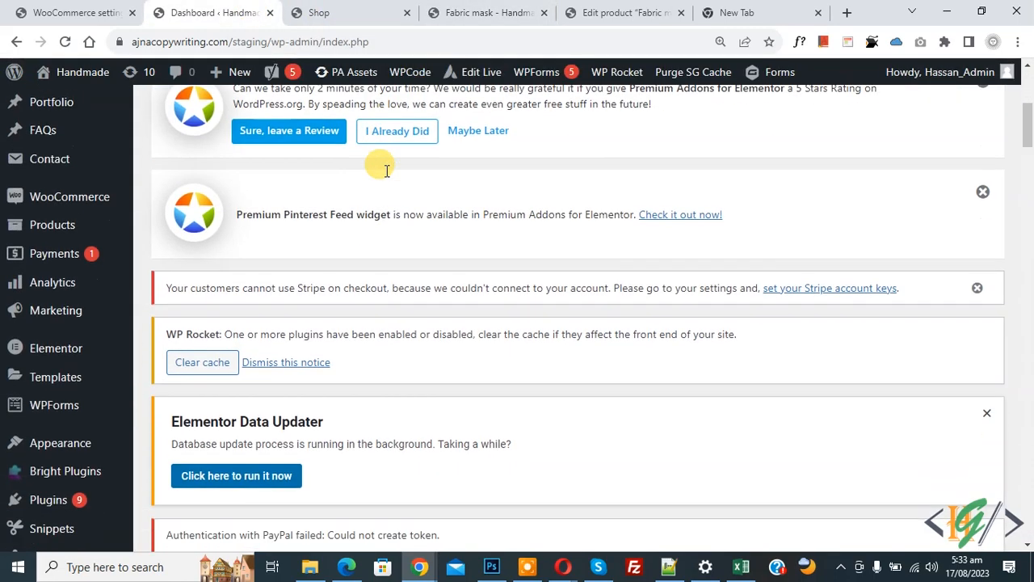
{"action": "scroll", "coordinate": [180, 223], "scroll_direction": "down", "scroll_amount": 2}
{"action": "mouse_move", "coordinate": [86, 330]}
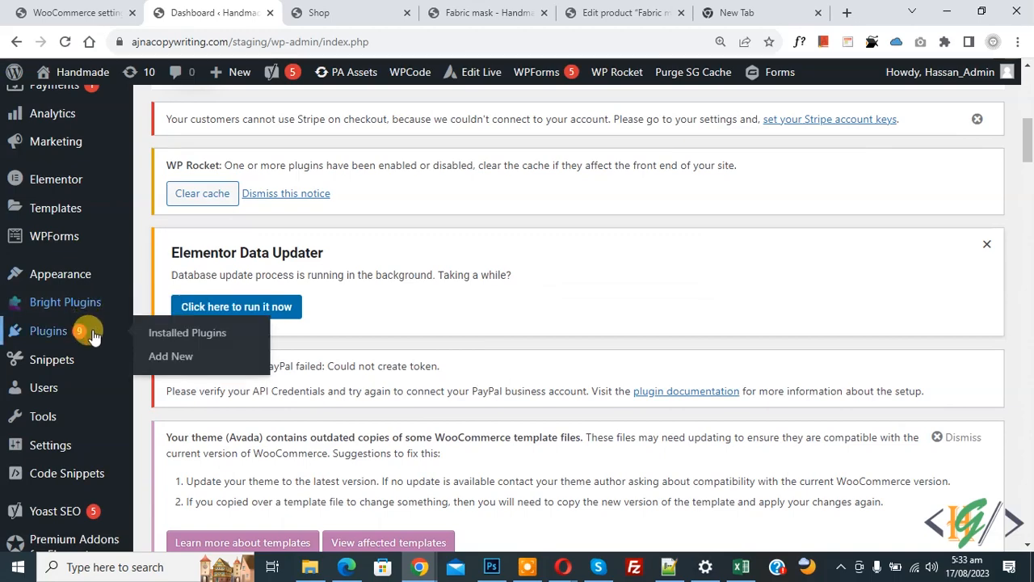
{"action": "left_click", "coordinate": [166, 360]}
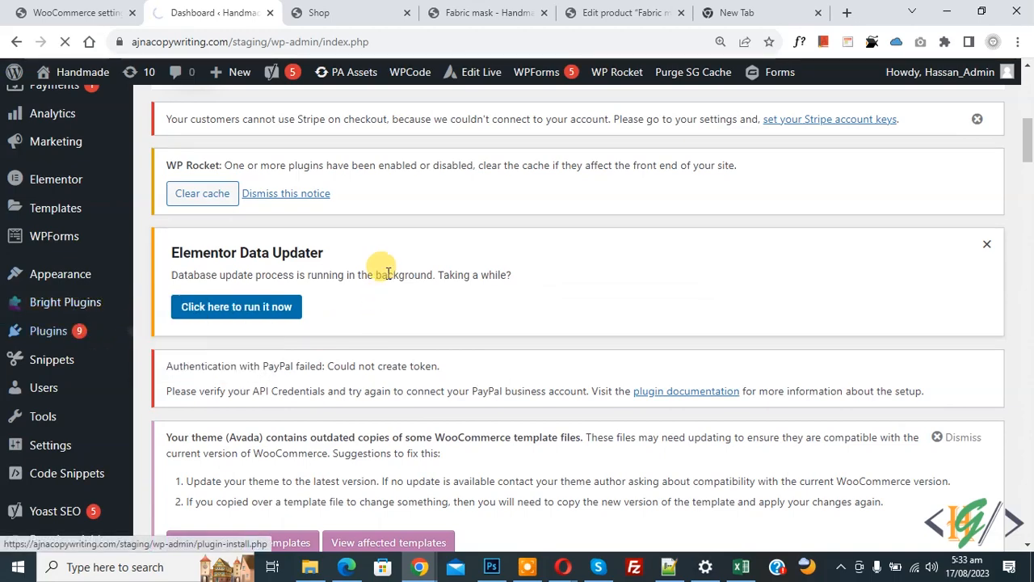
{"action": "scroll", "coordinate": [477, 206], "scroll_direction": "down", "scroll_amount": 5}
{"action": "left_click", "coordinate": [854, 255]}
{"action": "type", "text": "wpcode"}
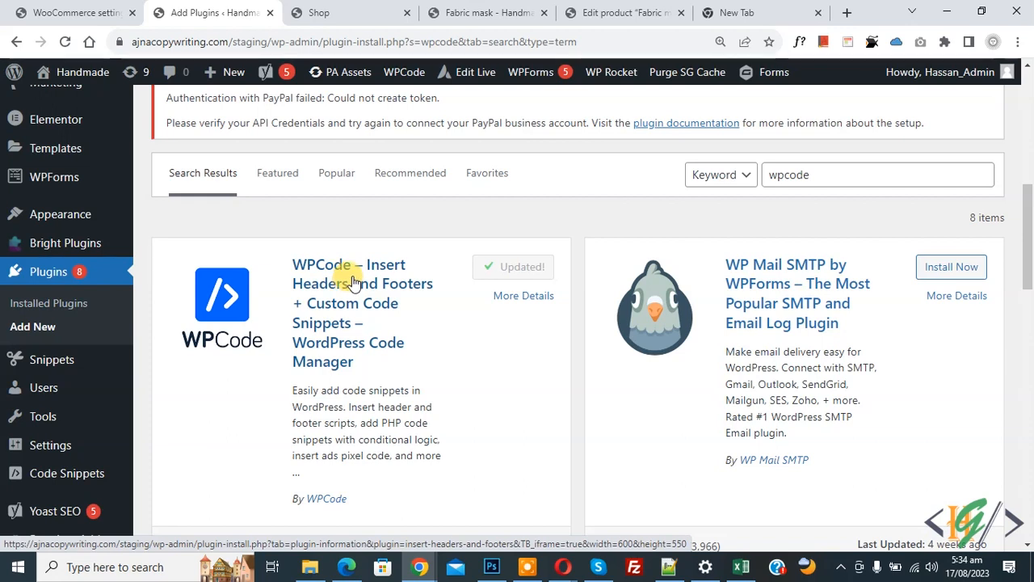
{"action": "scroll", "coordinate": [355, 280], "scroll_direction": "down", "scroll_amount": 2}
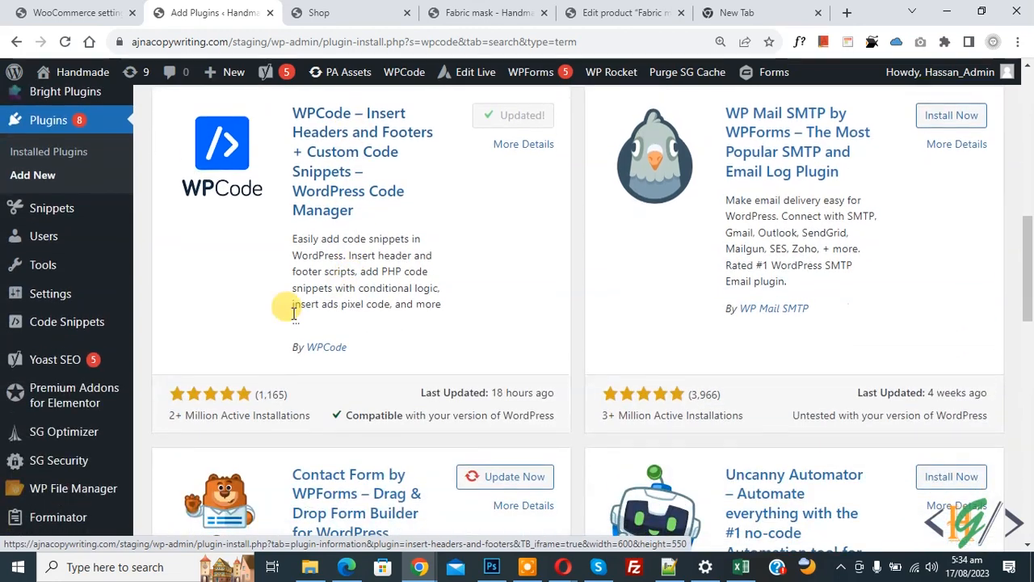
Add a new WPCode snippet, starting from the blank custom code option.
{"action": "mouse_move", "coordinate": [76, 321]}
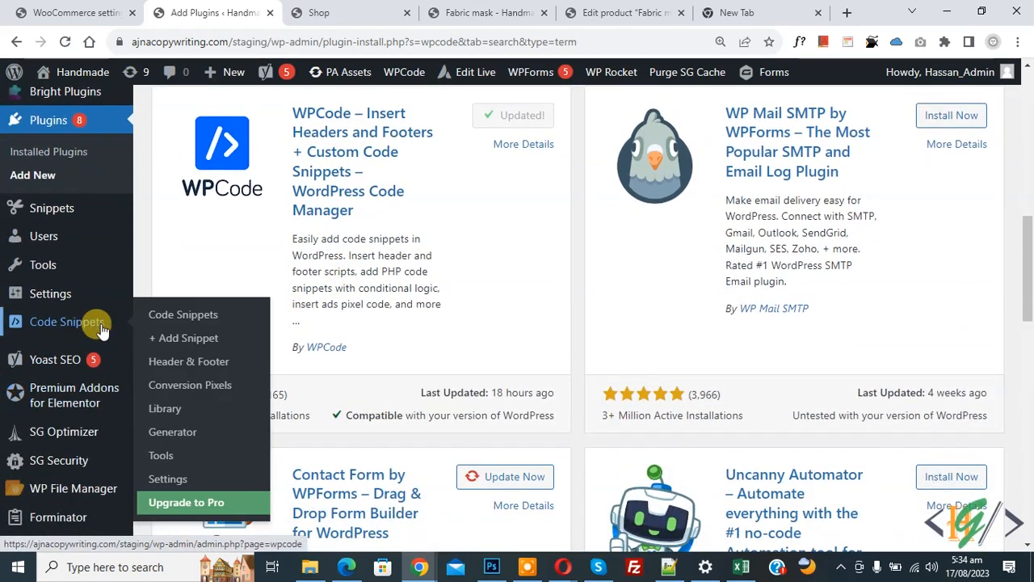
{"action": "left_click", "coordinate": [184, 340]}
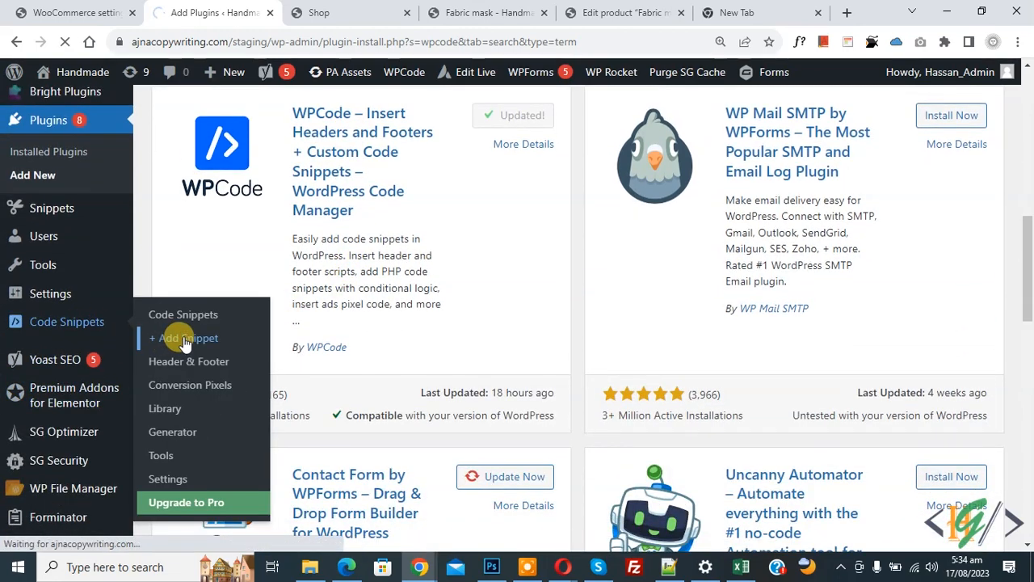
{"action": "scroll", "coordinate": [453, 192], "scroll_direction": "down", "scroll_amount": 3}
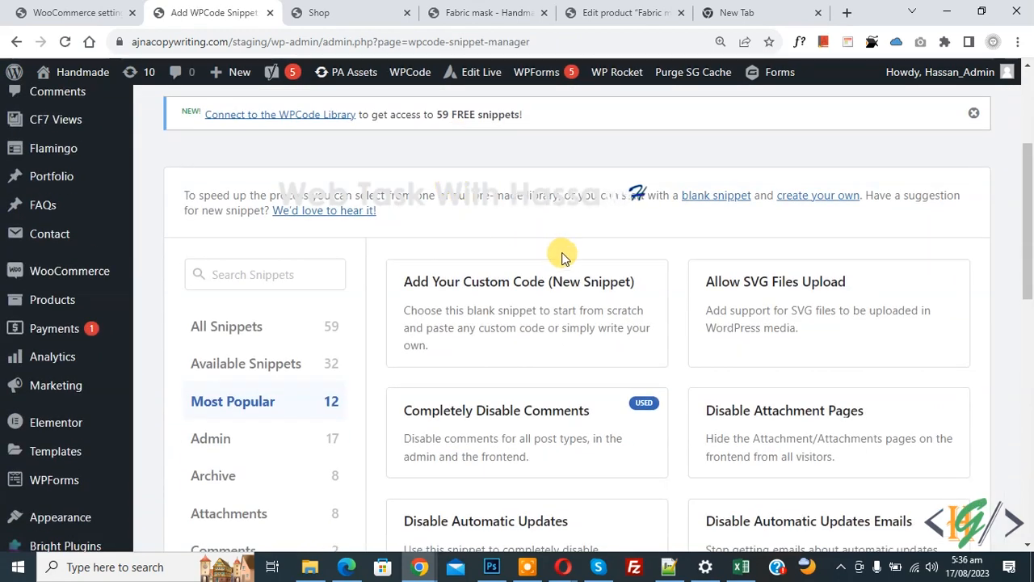
{"action": "mouse_move", "coordinate": [533, 321]}
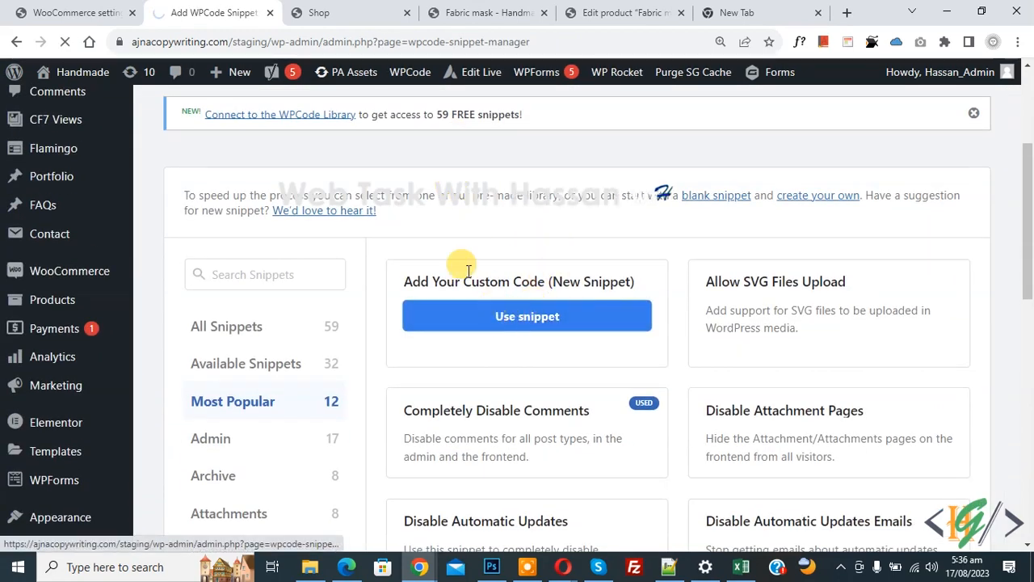
Open the standard rates in the WooCommerce tax settings and examine the rates table.
{"action": "left_click", "coordinate": [73, 7]}
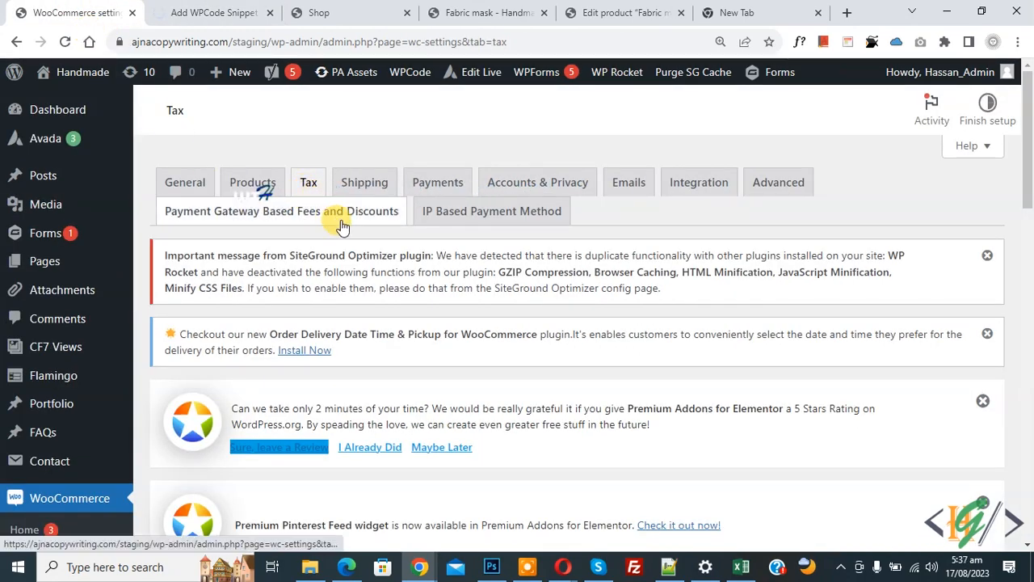
{"action": "scroll", "coordinate": [307, 185], "scroll_direction": "down", "scroll_amount": 6}
{"action": "scroll", "coordinate": [315, 188], "scroll_direction": "down", "scroll_amount": 5}
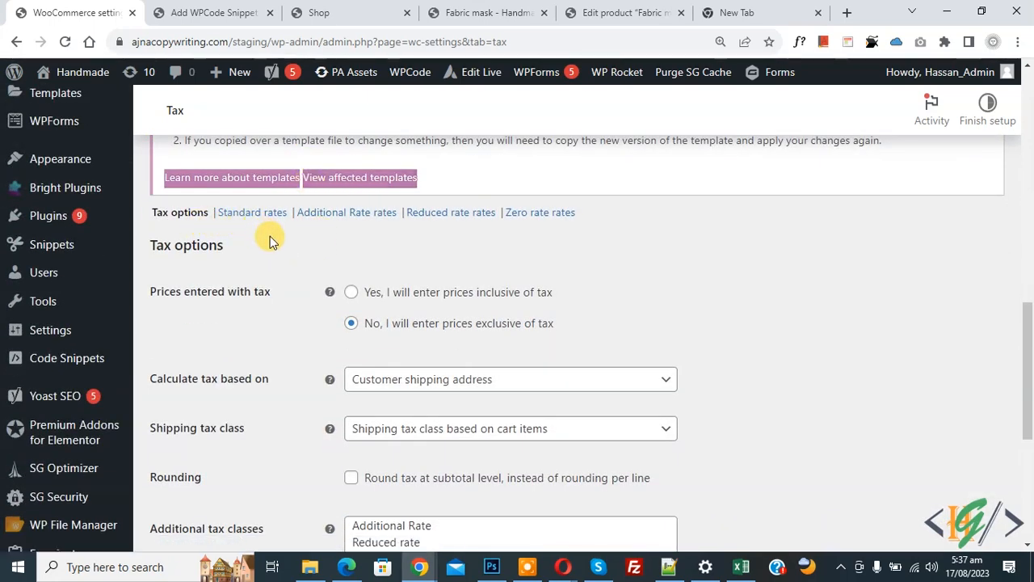
{"action": "left_click", "coordinate": [251, 213]}
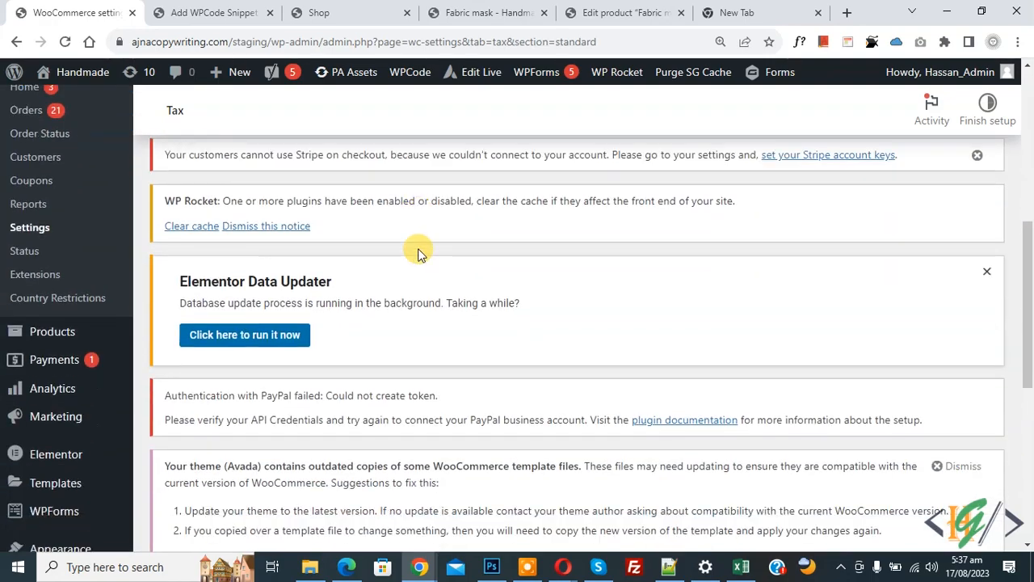
{"action": "scroll", "coordinate": [416, 250], "scroll_direction": "down", "scroll_amount": 6}
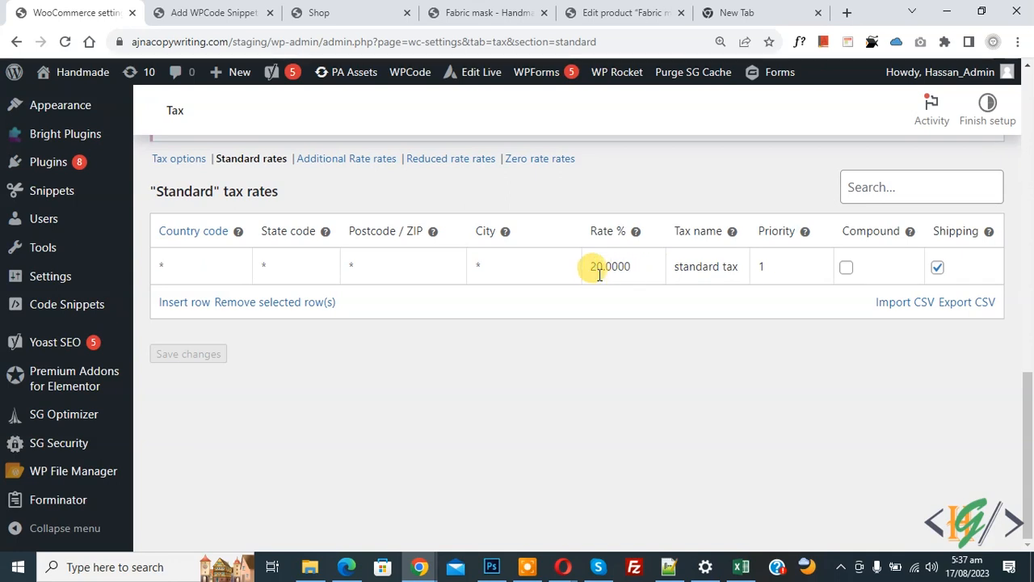
In the Fabric mask product data, set the tax status to Taxable and the tax class to Standard.
{"action": "left_click", "coordinate": [610, 9]}
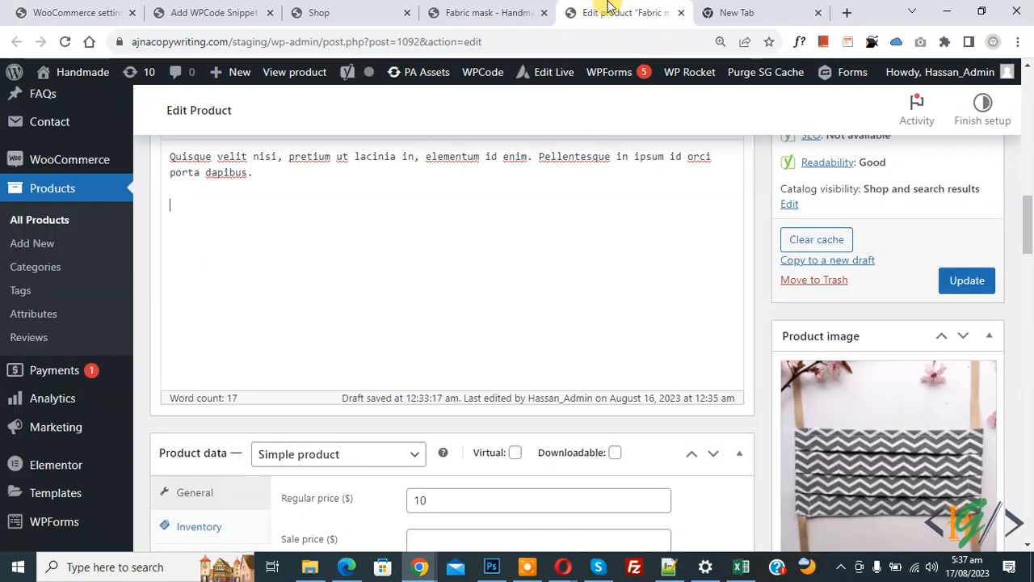
{"action": "scroll", "coordinate": [487, 226], "scroll_direction": "down", "scroll_amount": 4}
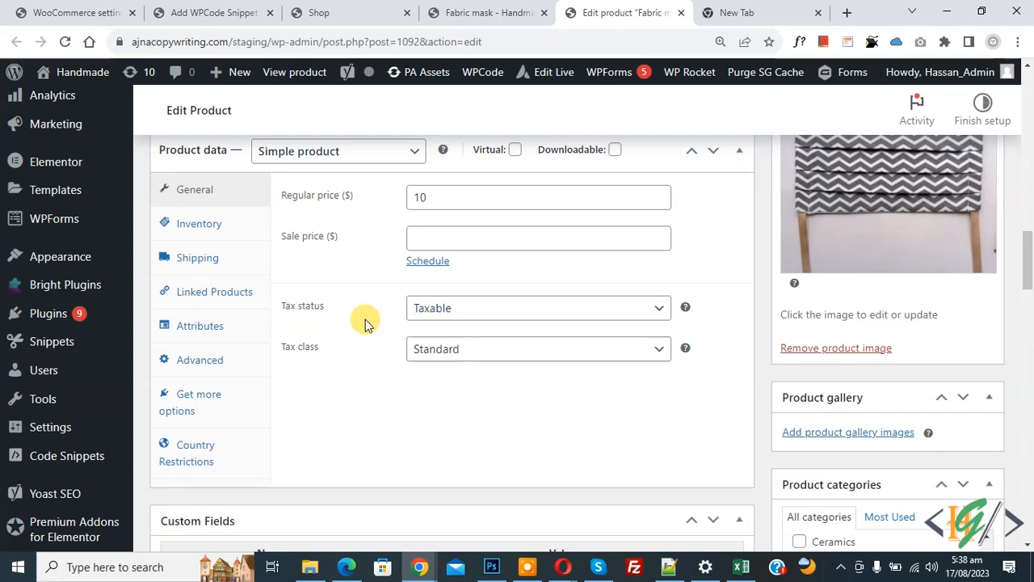
{"action": "left_click", "coordinate": [455, 311]}
{"action": "left_click", "coordinate": [447, 330]}
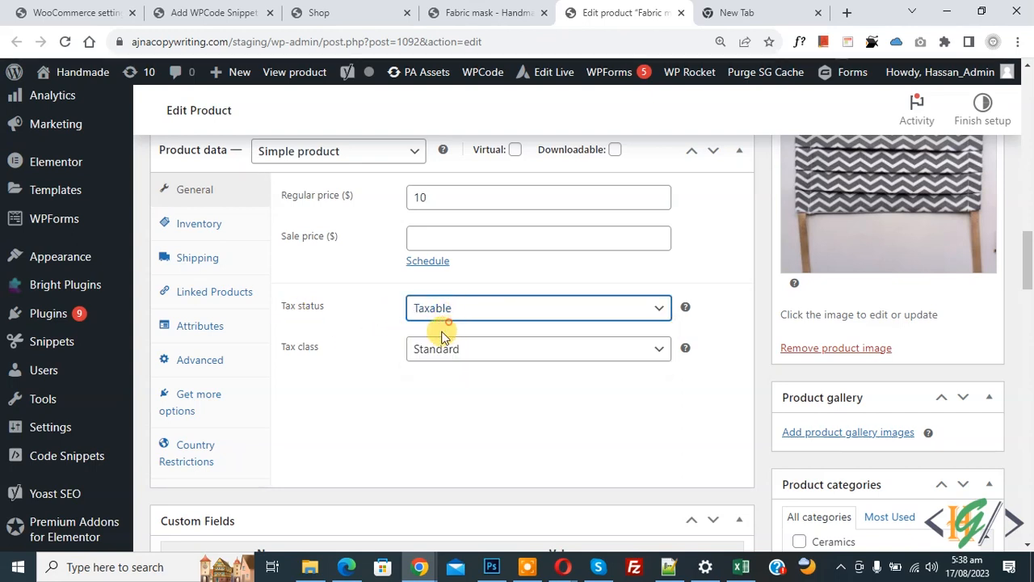
{"action": "left_click", "coordinate": [457, 352]}
{"action": "left_click", "coordinate": [458, 365]}
Compare the standard tax rate in the WooCommerce settings with the Fabric mask product's regular price.
{"action": "key", "text": "ctrl+1"}
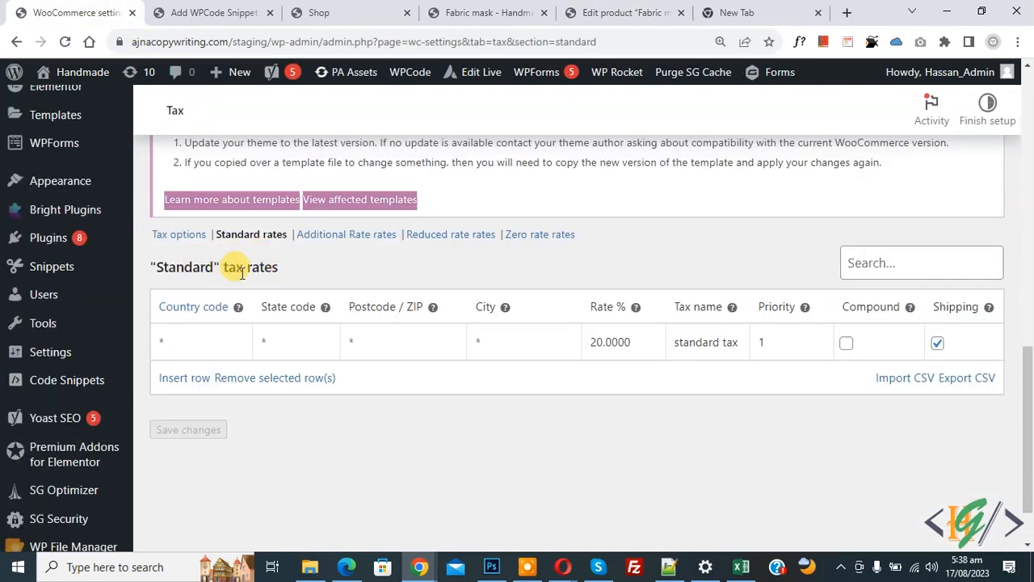
{"action": "left_click", "coordinate": [602, 13]}
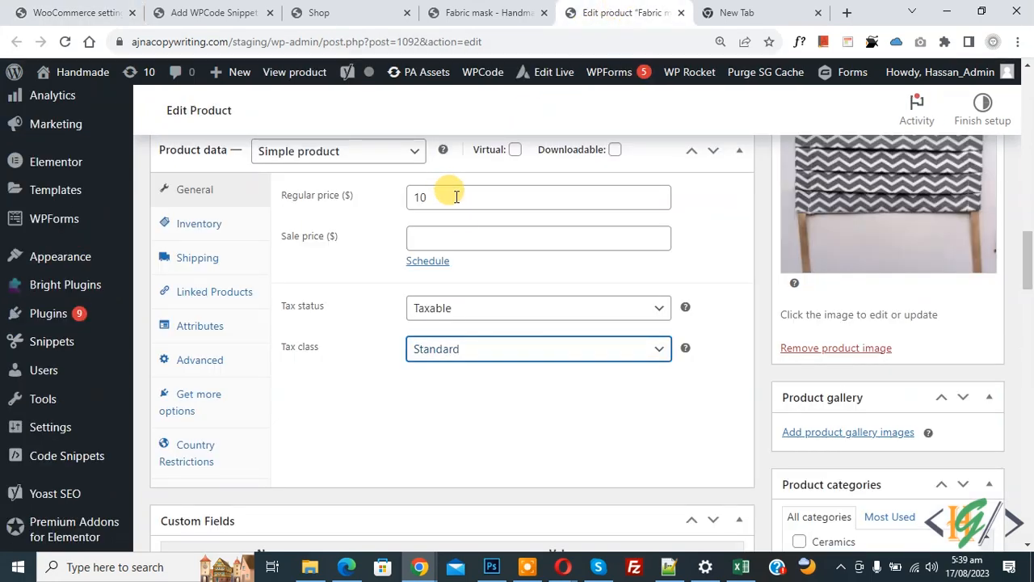
{"action": "left_click", "coordinate": [88, 11]}
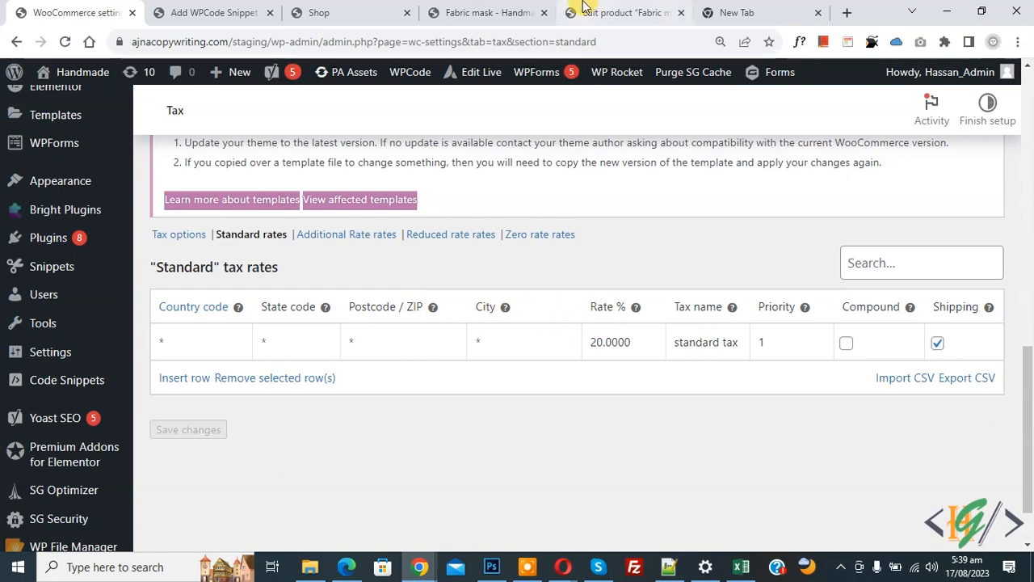
{"action": "left_click", "coordinate": [605, 13]}
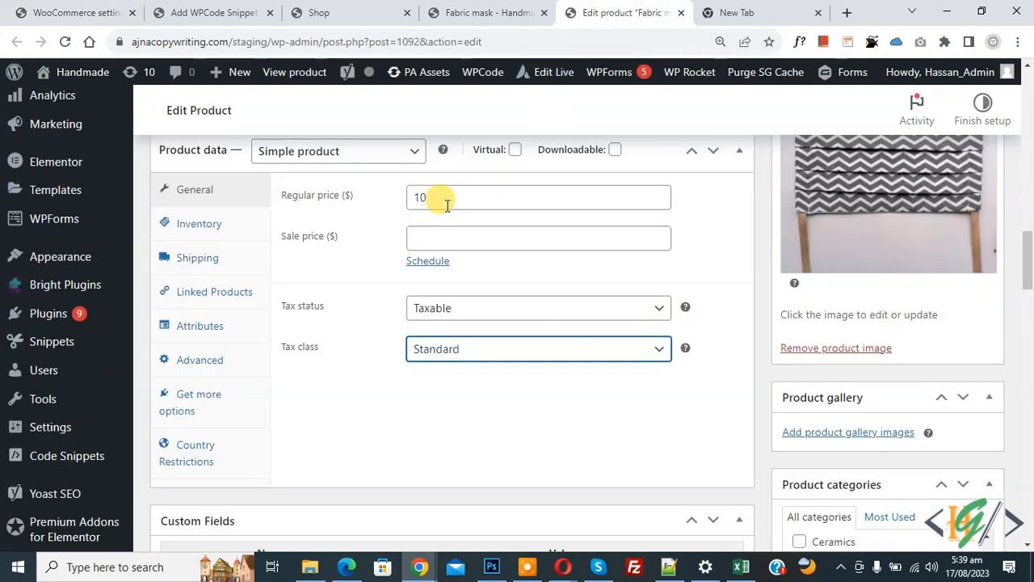
Set the new custom snippet's code type to PHP Snippet and paste the code that registers the tax_amount shortcode.
{"action": "left_click", "coordinate": [239, 6]}
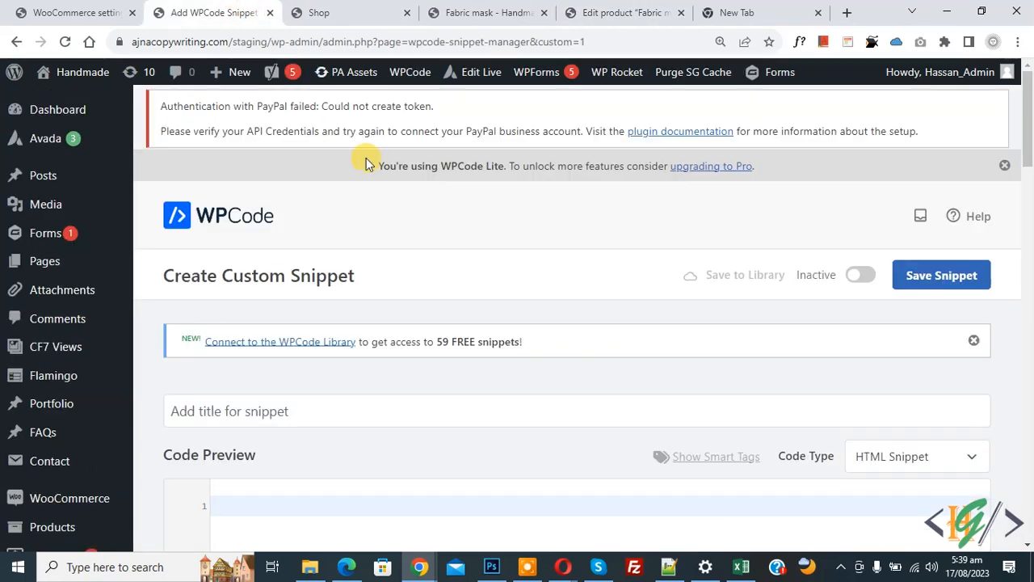
{"action": "left_click_drag", "start_coordinate": [161, 280], "coordinate": [417, 270]}
{"action": "left_click", "coordinate": [408, 258]}
{"action": "scroll", "coordinate": [329, 173], "scroll_direction": "down", "scroll_amount": 3}
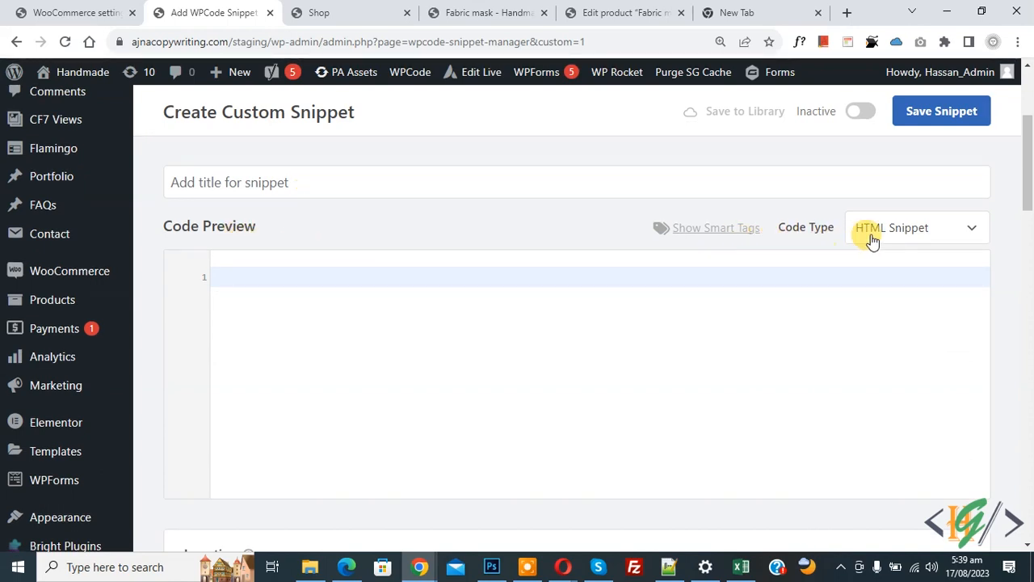
{"action": "left_click", "coordinate": [901, 230]}
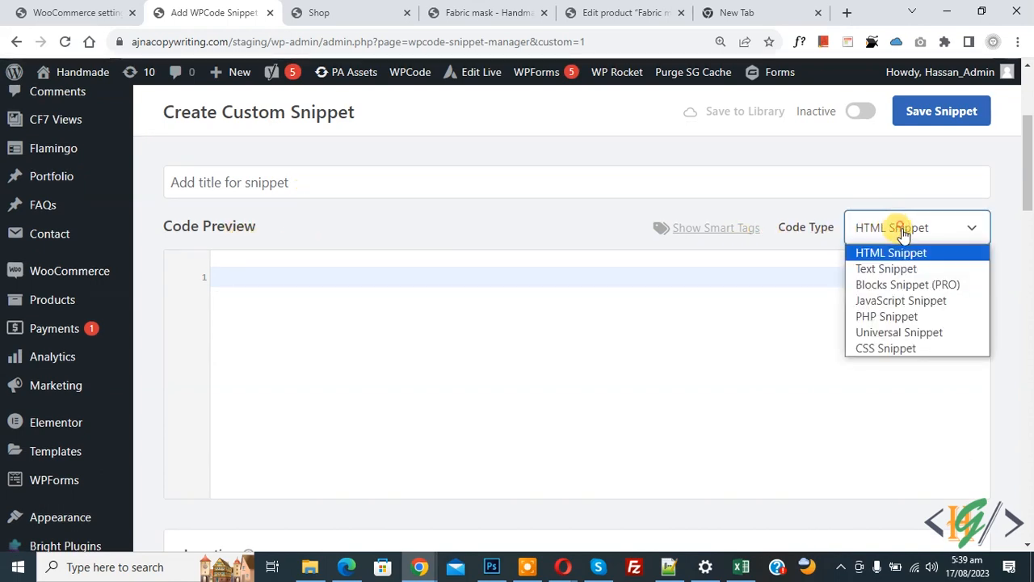
{"action": "left_click", "coordinate": [891, 316]}
{"action": "key", "text": "ctrl+v"}
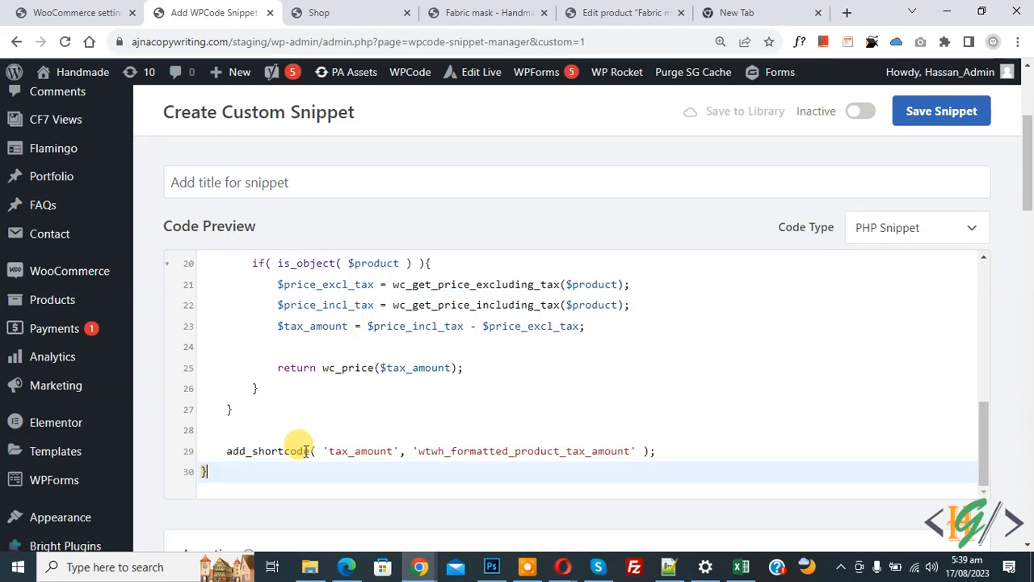
Review the pasted PHP code, then activate the snippet and save it.
{"action": "left_click_drag", "start_coordinate": [219, 473], "coordinate": [155, 213]}
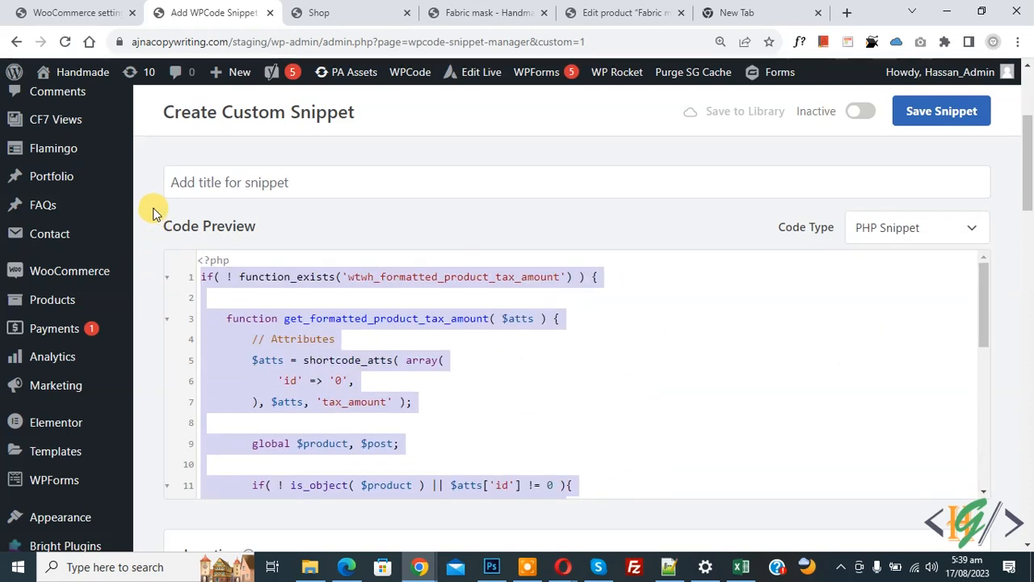
{"action": "left_click", "coordinate": [464, 365]}
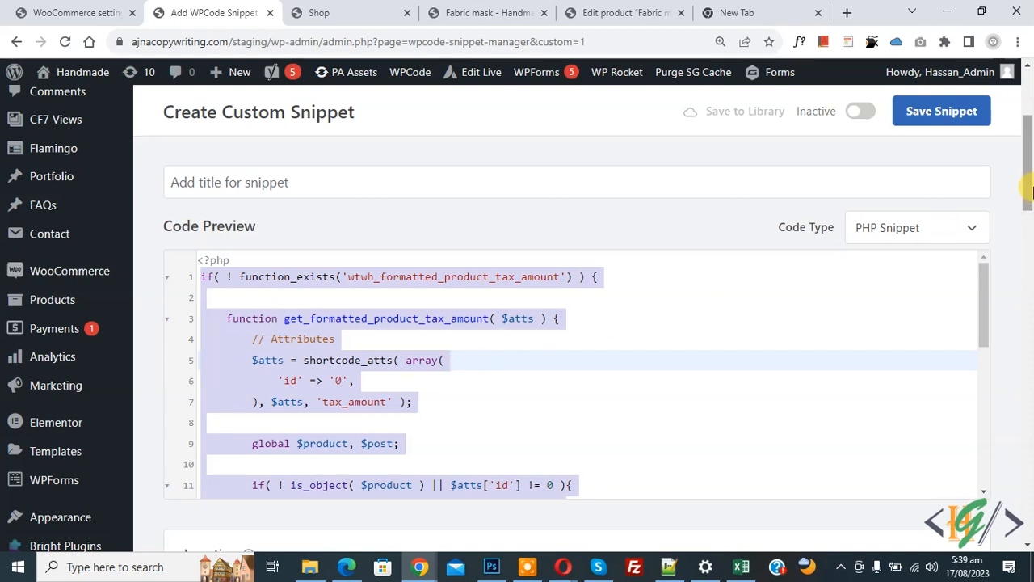
{"action": "scroll", "coordinate": [466, 364], "scroll_direction": "down", "scroll_amount": 2}
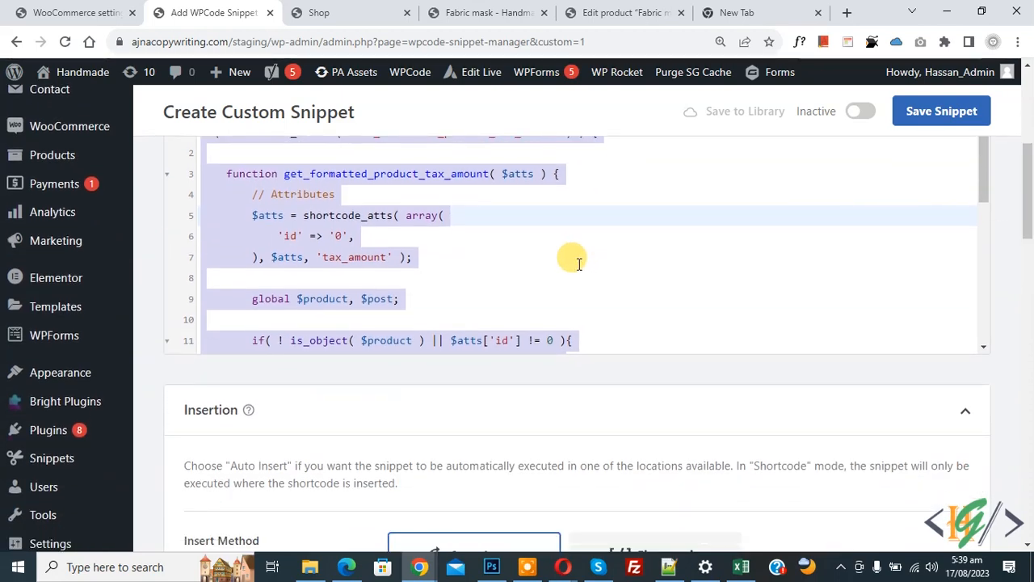
{"action": "scroll", "coordinate": [578, 264], "scroll_direction": "down", "scroll_amount": 5}
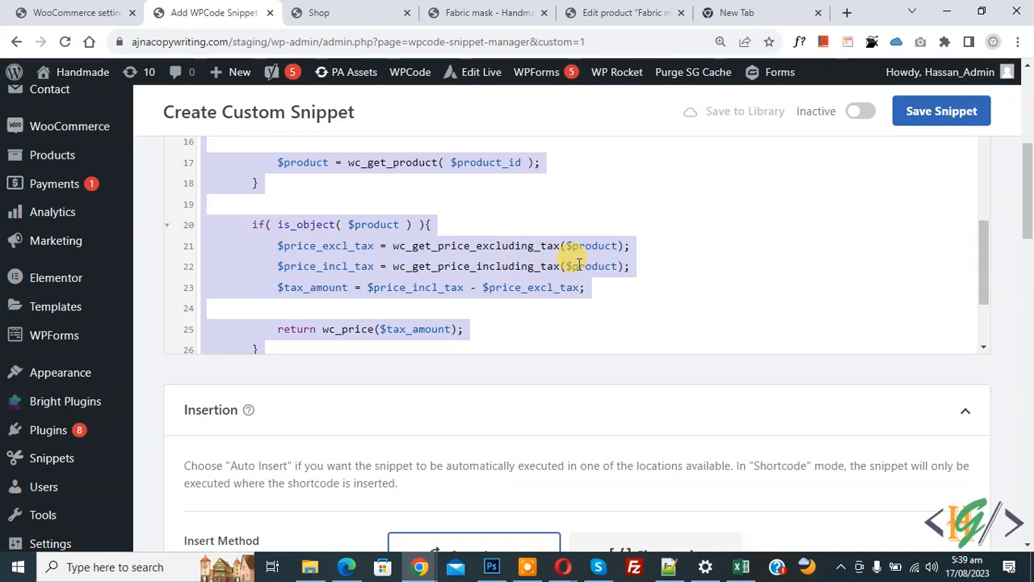
{"action": "scroll", "coordinate": [578, 263], "scroll_direction": "down", "scroll_amount": 3}
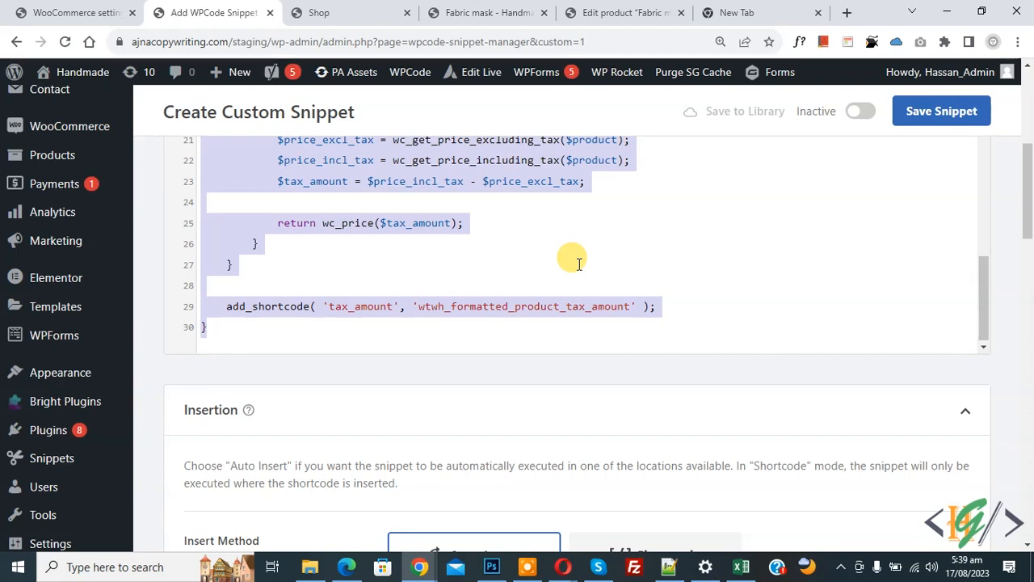
{"action": "scroll", "coordinate": [942, 219], "scroll_direction": "down", "scroll_amount": 4}
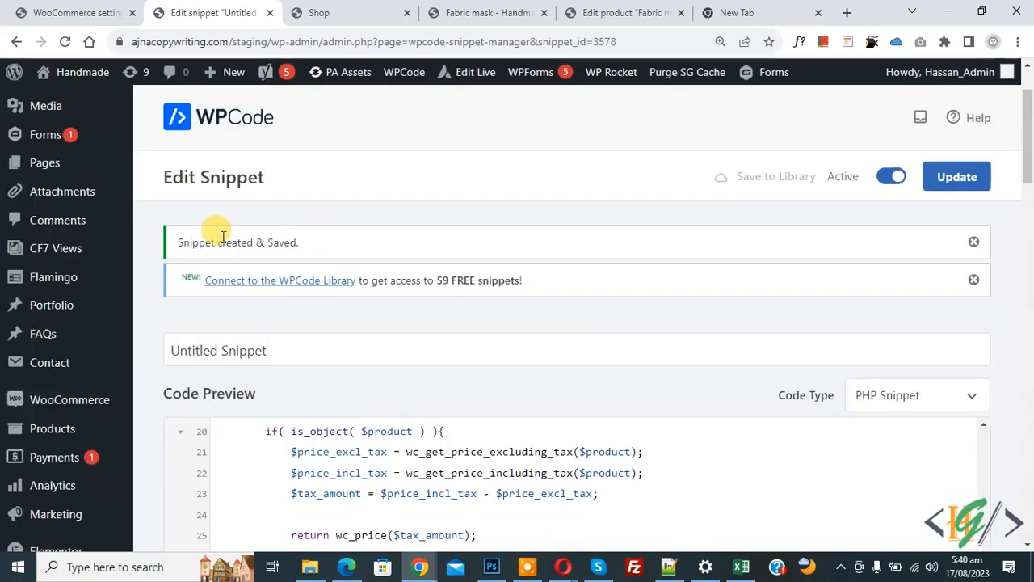
{"action": "left_click_drag", "start_coordinate": [170, 241], "coordinate": [313, 244]}
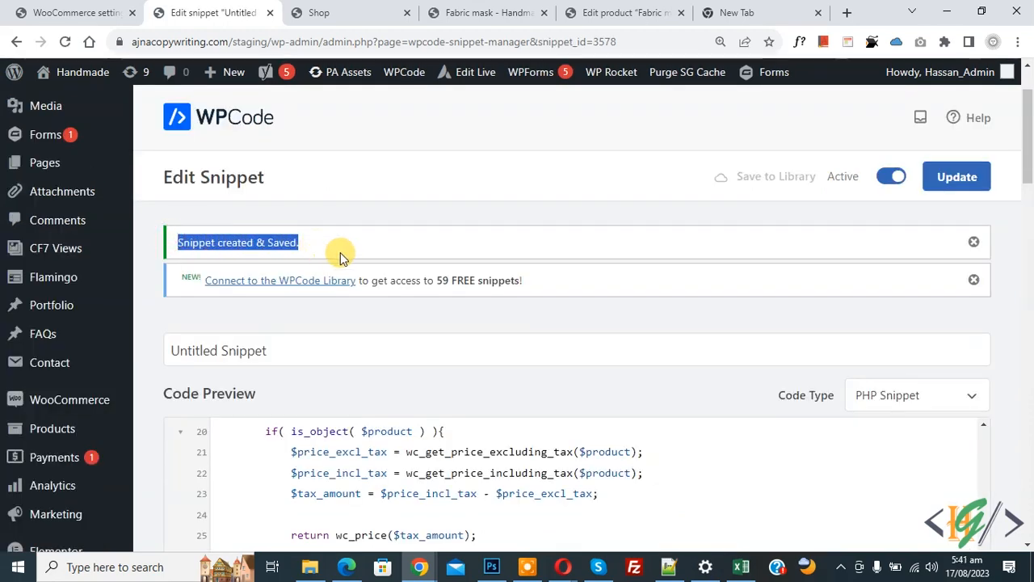
Replace the Fabric mask product's short description with "Total tax amount for this product: [tax_amount]".
{"action": "left_click", "coordinate": [614, 12]}
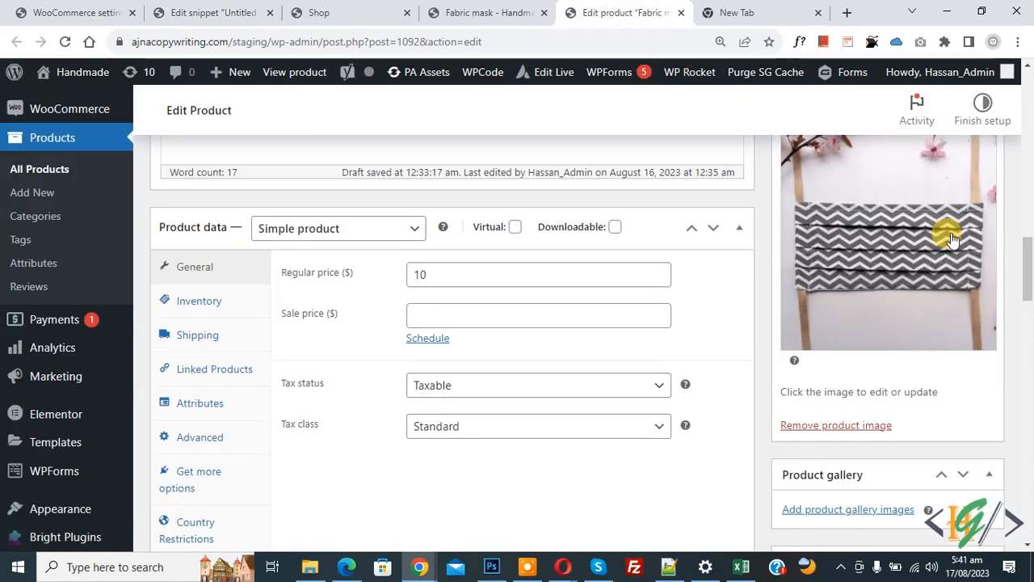
{"action": "left_click", "coordinate": [1028, 314]}
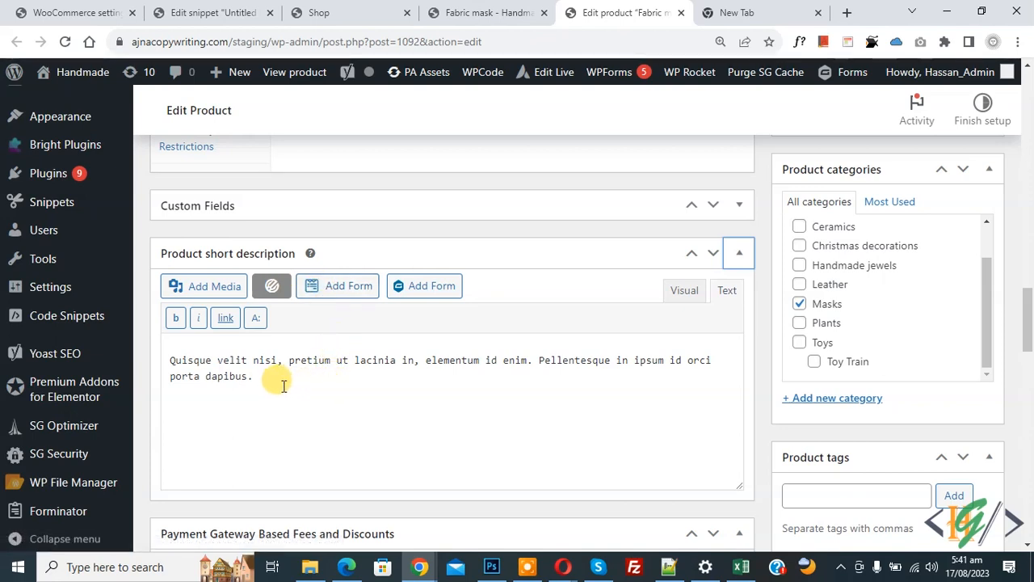
{"action": "left_click_drag", "start_coordinate": [288, 385], "coordinate": [154, 358]}
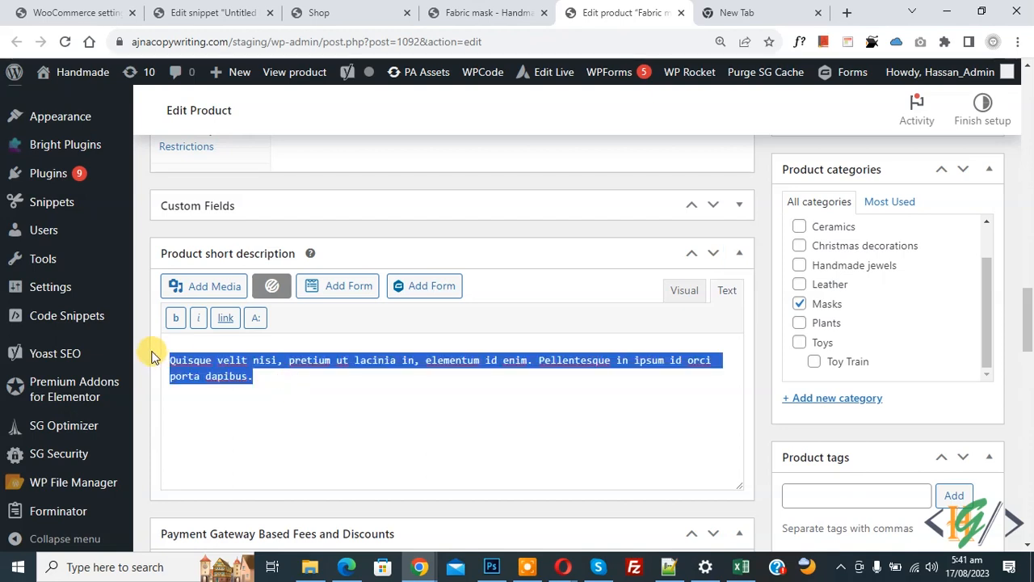
{"action": "type", "text": "Total tax amount for this product: [tax_amount]"}
{"action": "left_click", "coordinate": [277, 365]}
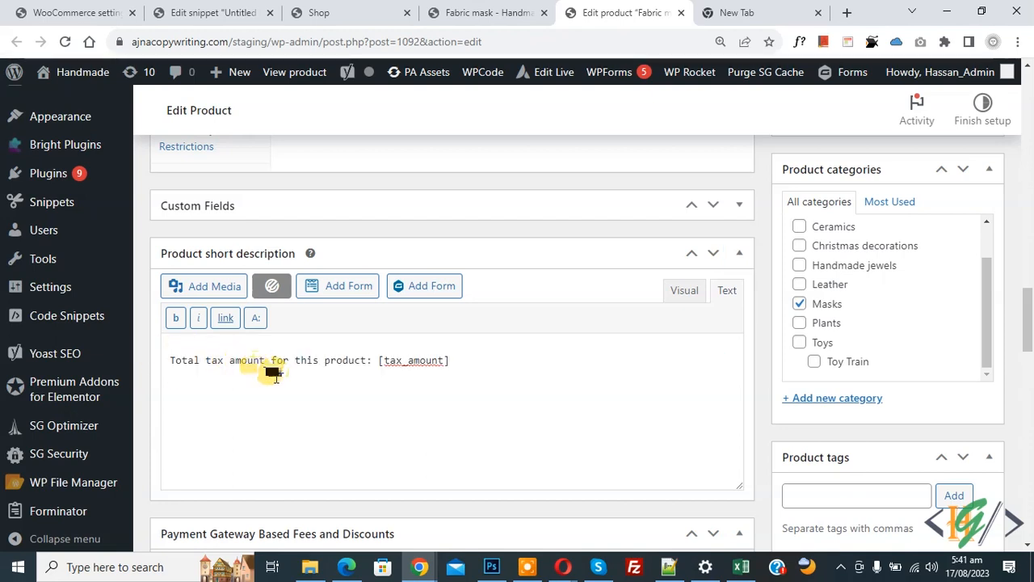
Review the short description's text and its [tax_amount] shortcode.
{"action": "double_click", "coordinate": [173, 362]}
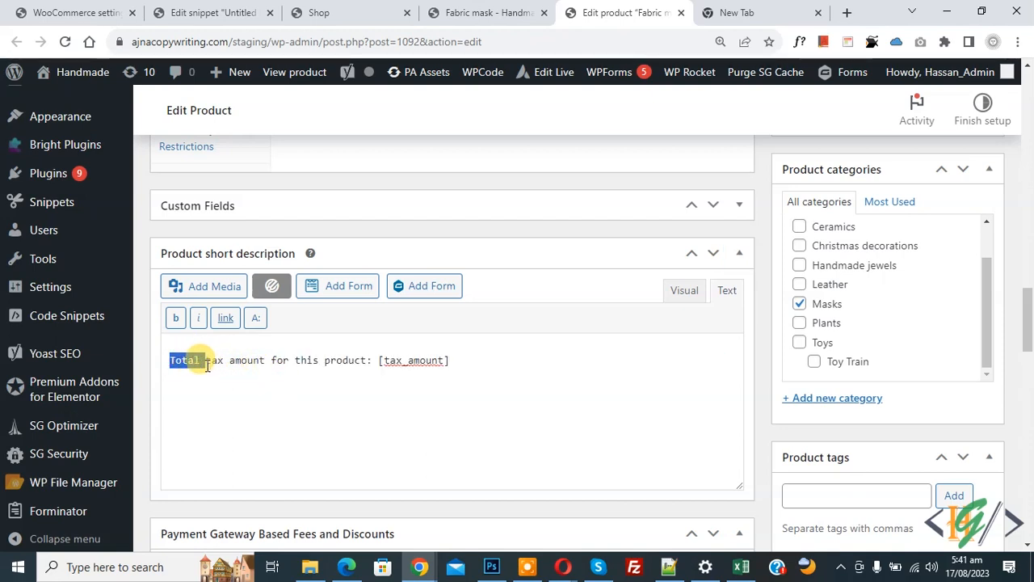
{"action": "left_click_drag", "start_coordinate": [207, 365], "coordinate": [453, 363]}
{"action": "left_click", "coordinate": [374, 365]}
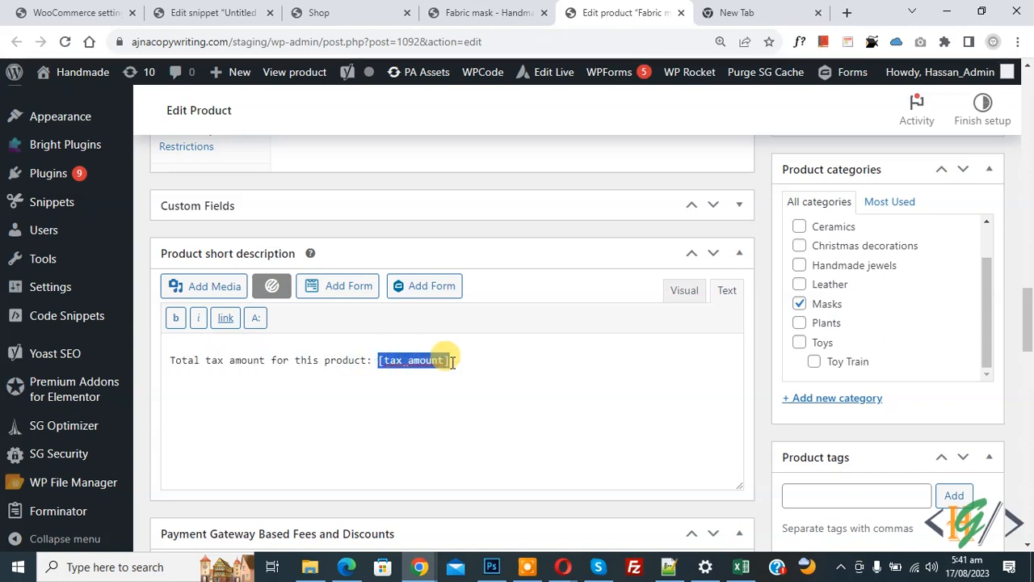
{"action": "key", "text": "ctrl+plus"}
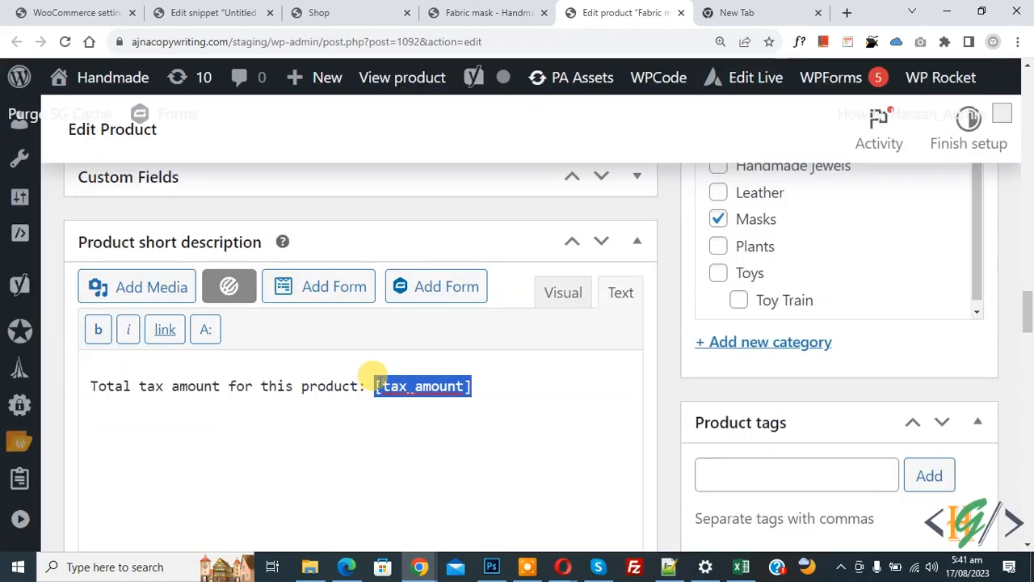
{"action": "key", "text": "ctrl+minus"}
Update the Fabric mask product and reload its storefront page.
{"action": "scroll", "coordinate": [563, 238], "scroll_direction": "up", "scroll_amount": 10}
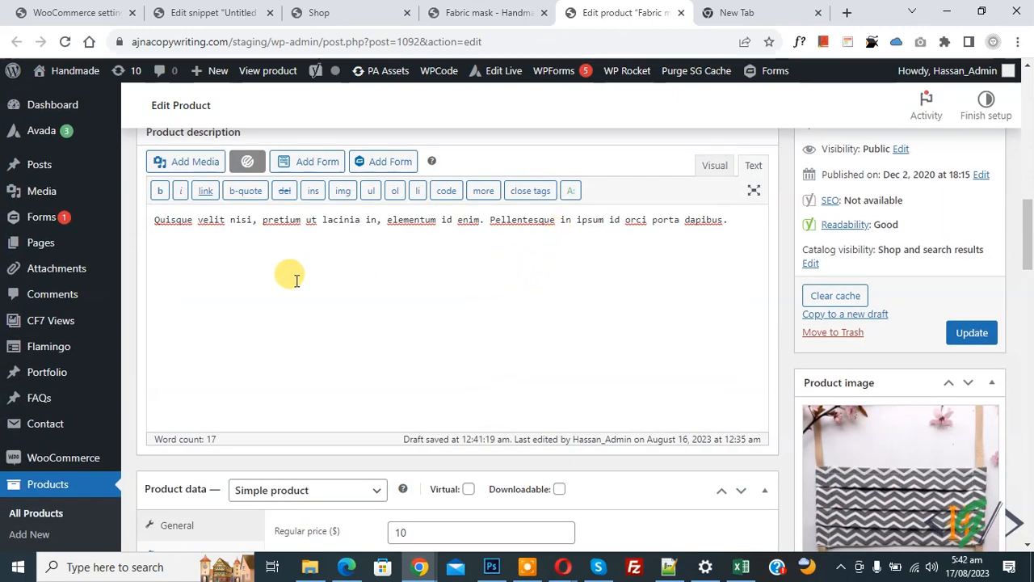
{"action": "scroll", "coordinate": [289, 274], "scroll_direction": "up", "scroll_amount": 1}
{"action": "left_click", "coordinate": [971, 408]}
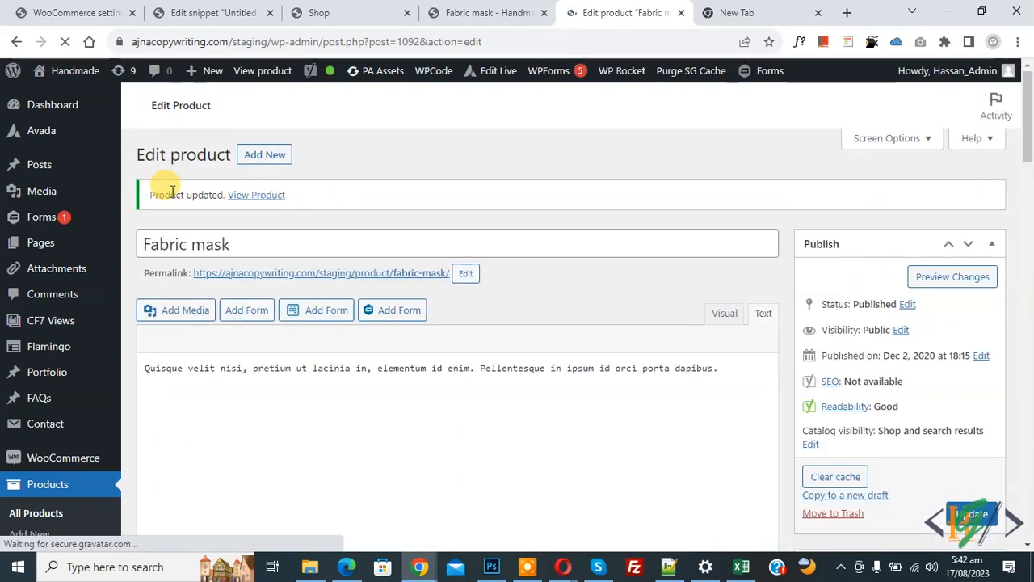
{"action": "left_click", "coordinate": [484, 12]}
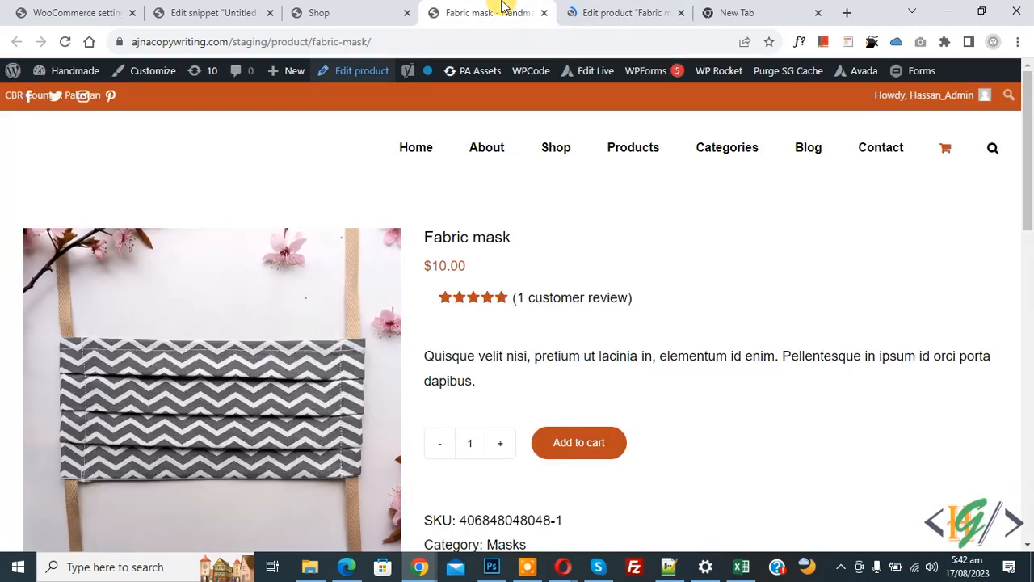
{"action": "left_click", "coordinate": [64, 42]}
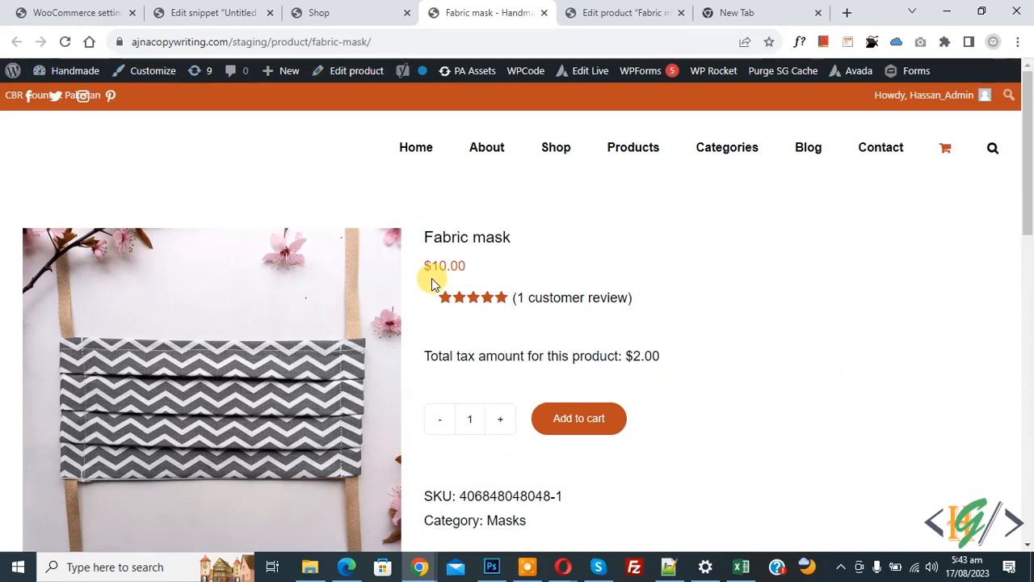
Check the price and total tax amount on the Fabric mask page against the standard tax rate in the WooCommerce settings.
{"action": "left_click_drag", "start_coordinate": [424, 264], "coordinate": [480, 264]}
{"action": "left_click", "coordinate": [489, 260]}
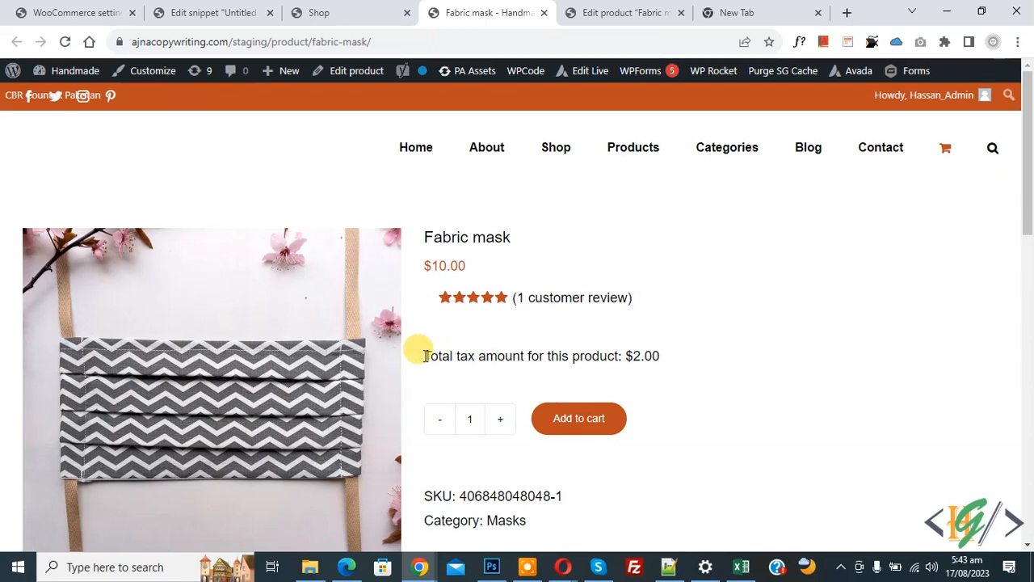
{"action": "left_click_drag", "start_coordinate": [428, 356], "coordinate": [647, 355]}
{"action": "left_click", "coordinate": [641, 350]}
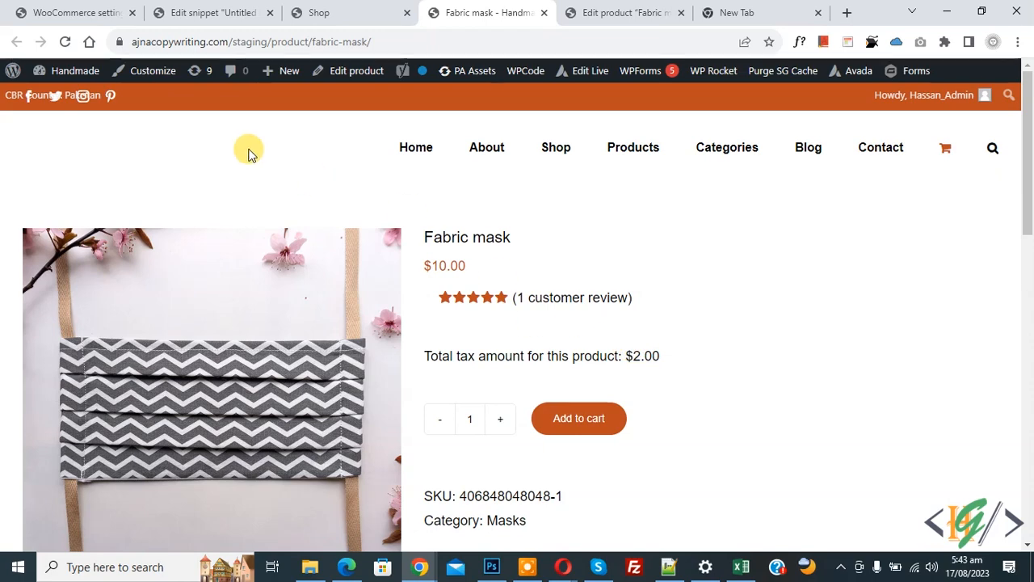
{"action": "left_click", "coordinate": [97, 9]}
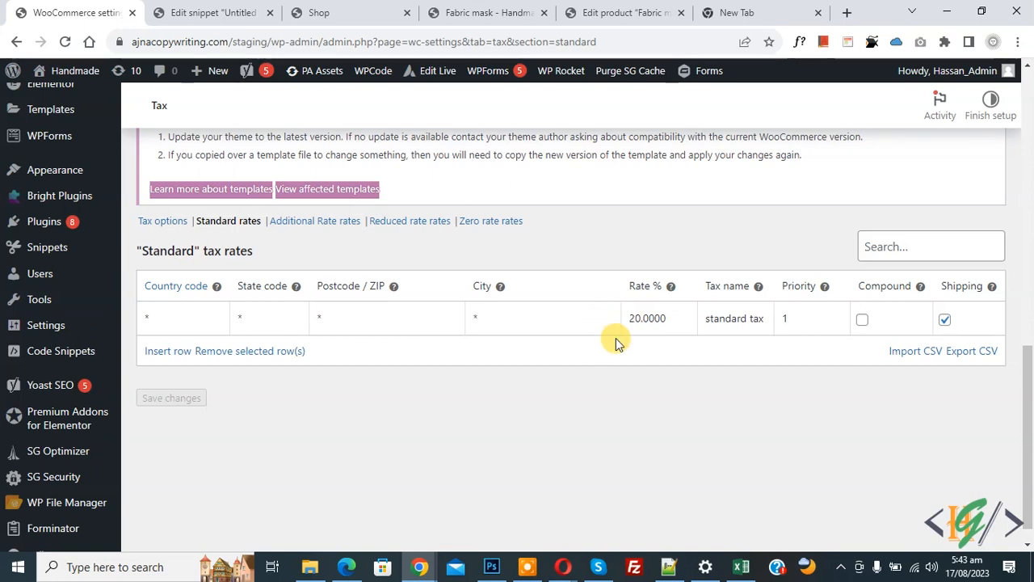
{"action": "left_click", "coordinate": [514, 10]}
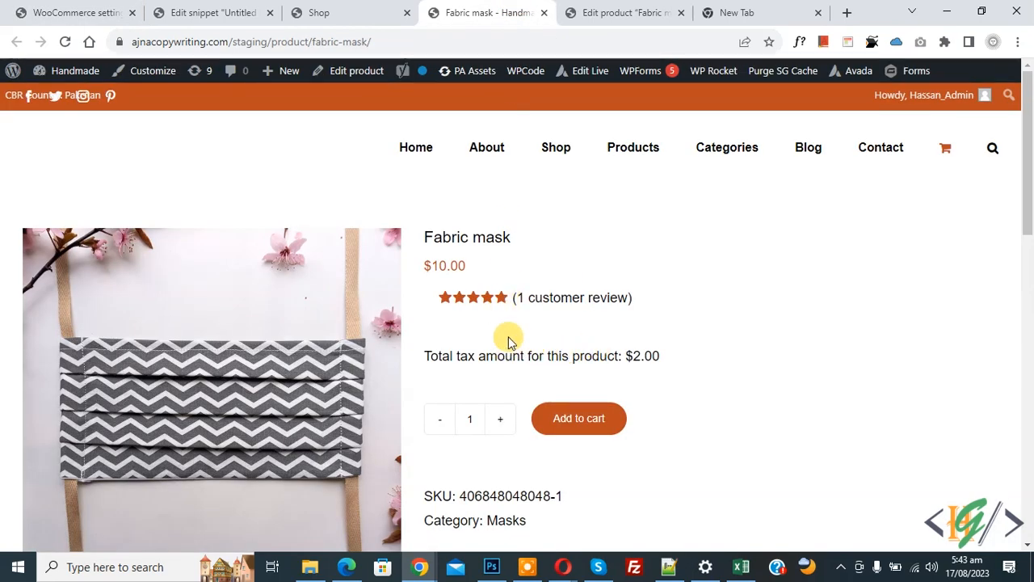
{"action": "left_click_drag", "start_coordinate": [660, 356], "coordinate": [479, 355]}
{"action": "left_click", "coordinate": [478, 356]}
Compare the [tax_amount] shortcode in the product's short description with its output on the Fabric mask storefront page.
{"action": "left_click", "coordinate": [622, 12]}
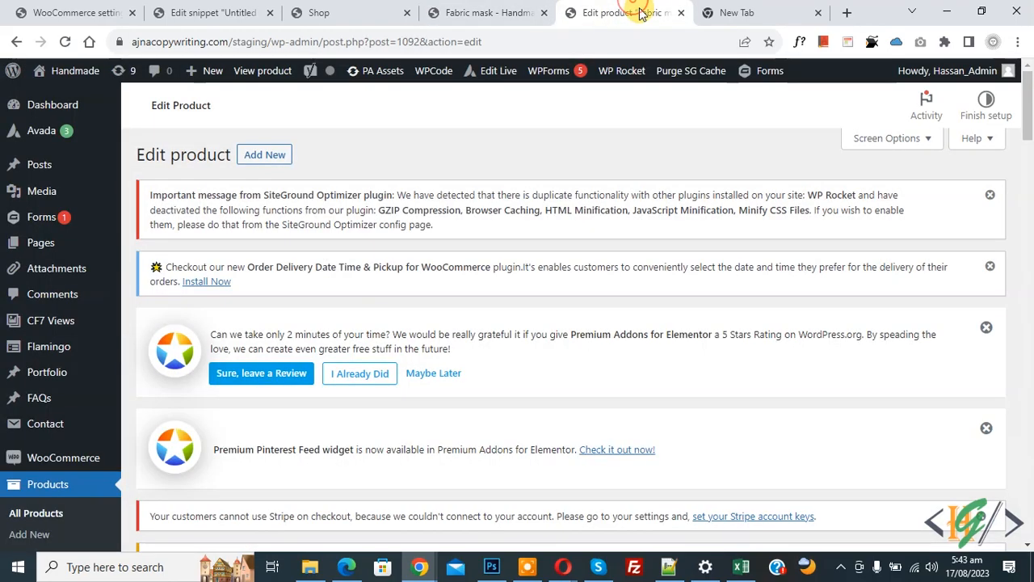
{"action": "left_click_drag", "start_coordinate": [1028, 136], "coordinate": [1029, 355]}
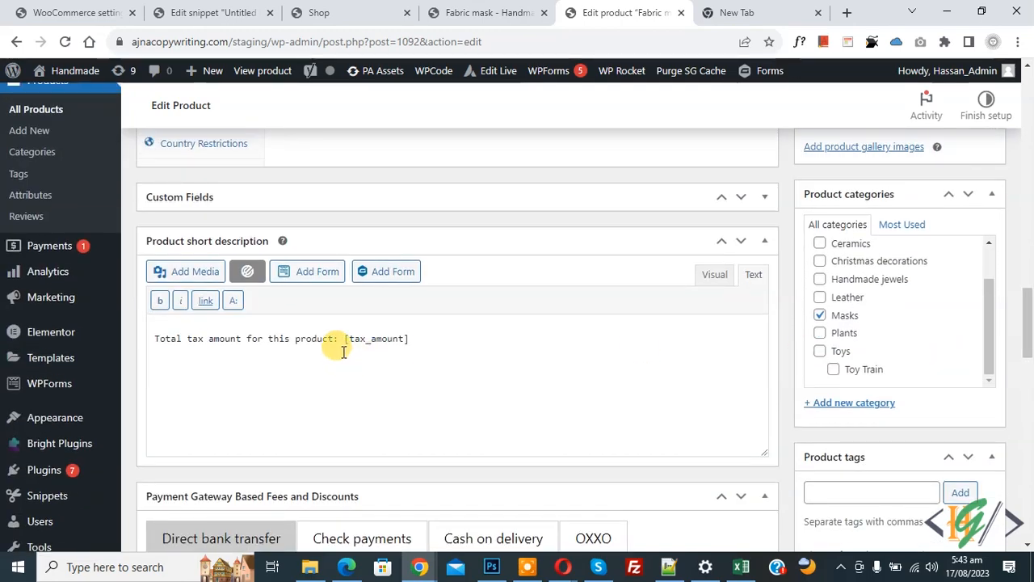
{"action": "left_click_drag", "start_coordinate": [344, 338], "coordinate": [410, 341]}
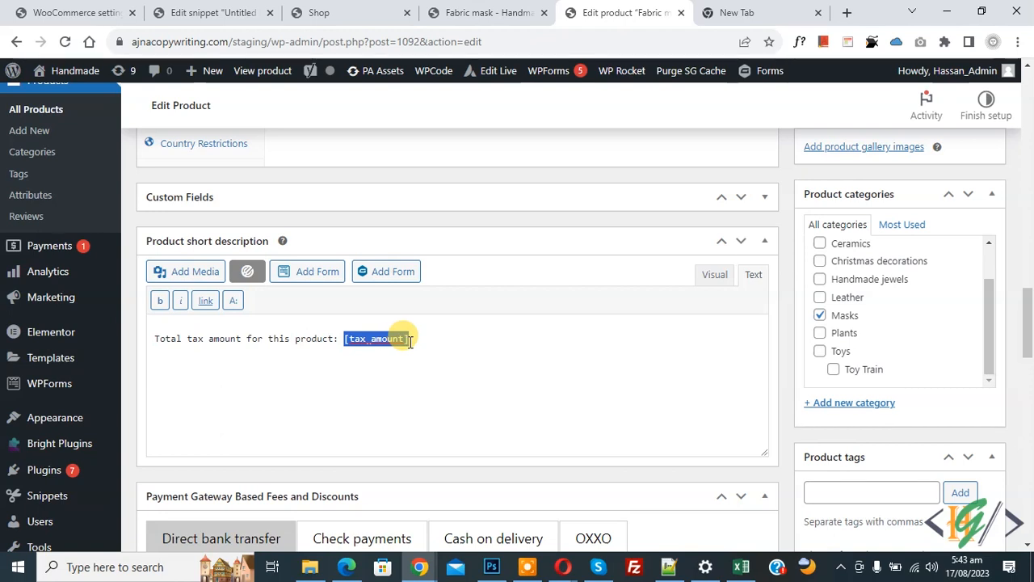
{"action": "left_click", "coordinate": [487, 10]}
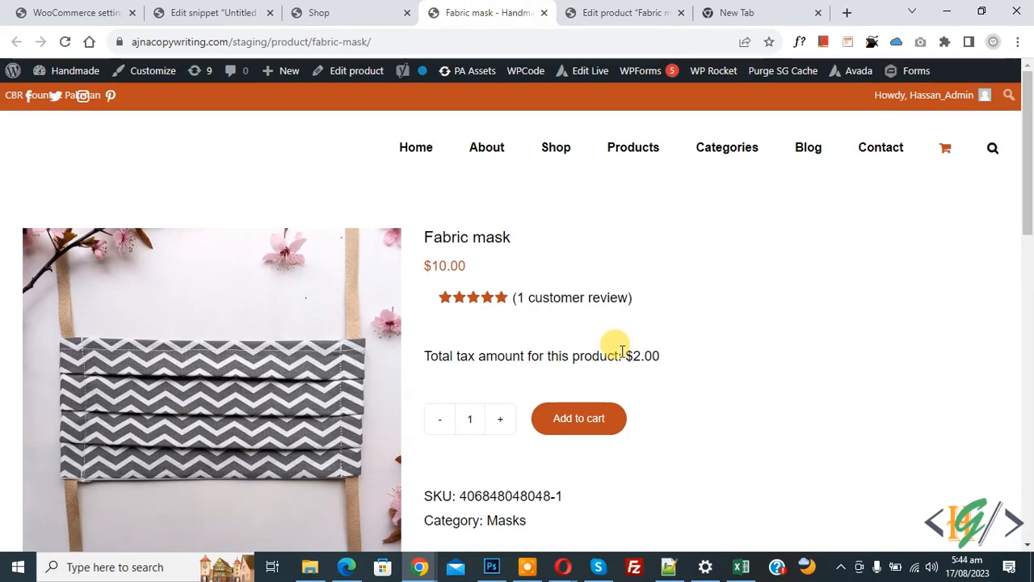